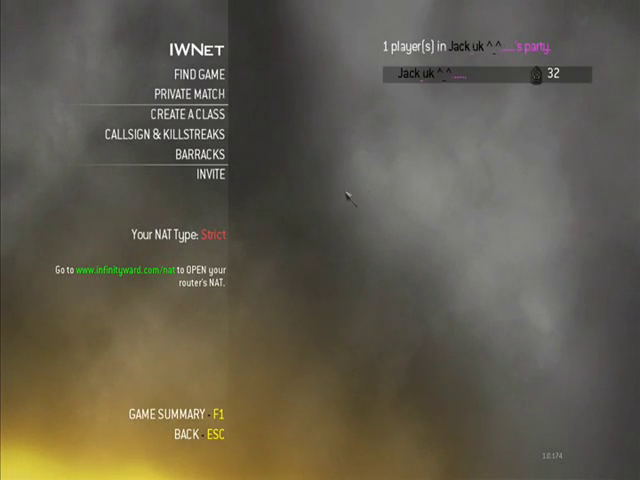
Bring up the Steam overlay over the MW2 party menu with Shift+Tab
key(shift+Tab)
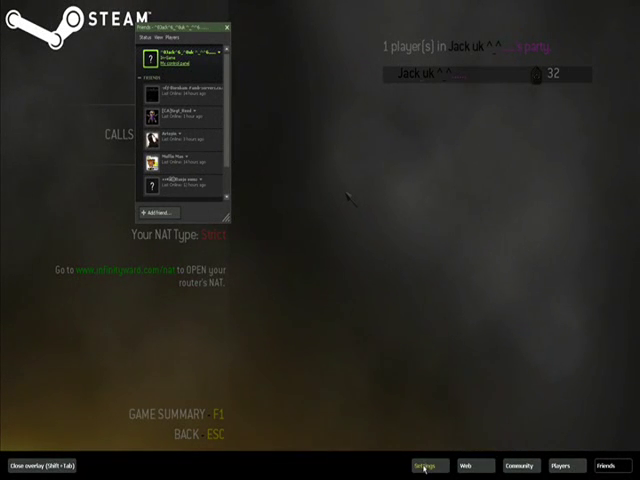
Show the Friends settings with the nickname centred on screen and the friends list closed
click(424, 466)
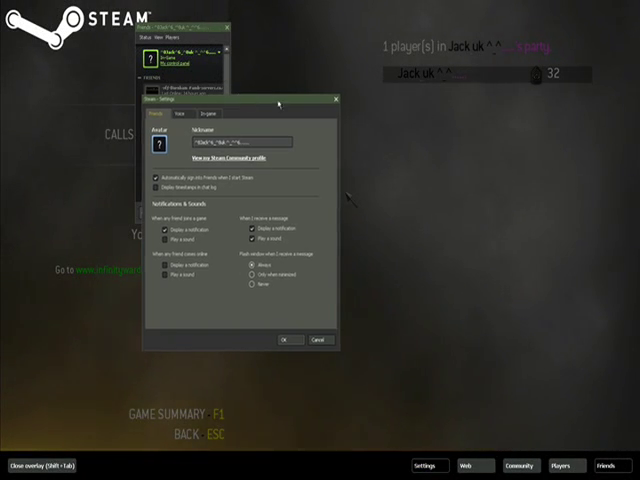
mouse_move(278, 104)
mouse_down()
mouse_move(376, 127)
mouse_move(444, 112)
mouse_up()
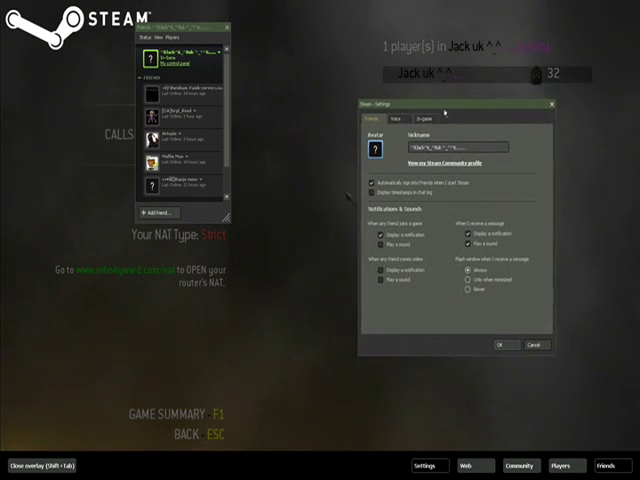
click(228, 30)
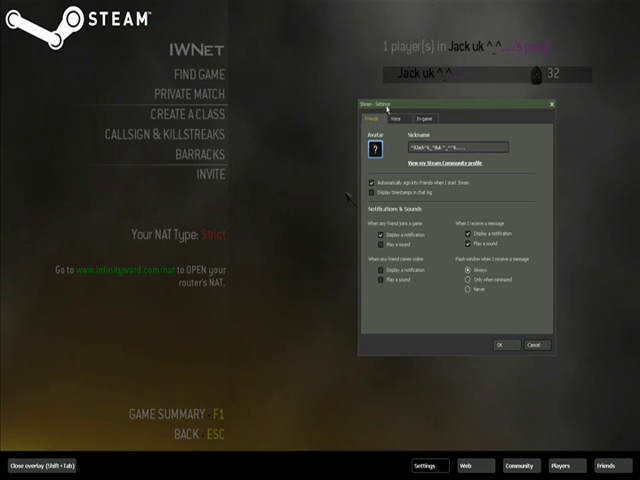
drag(386, 108, 349, 118)
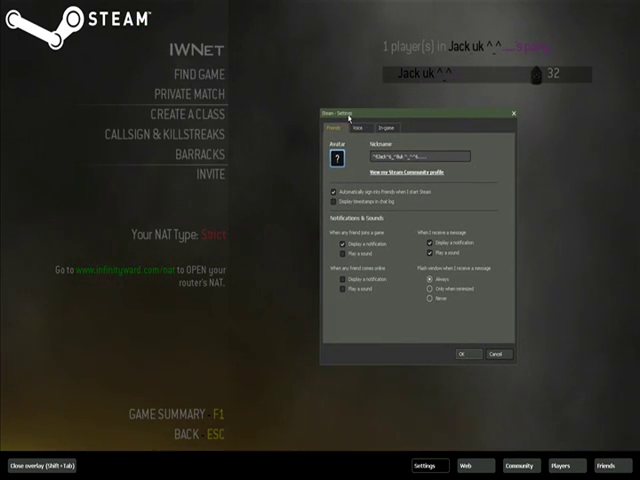
mouse_move(349, 118)
mouse_down()
mouse_move(274, 148)
mouse_move(210, 120)
mouse_up()
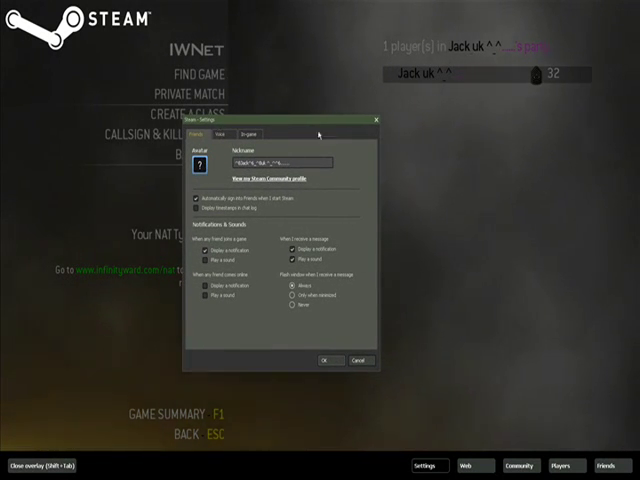
Replace the caret colour codes in the Nickname field and save the change
double_click(245, 162)
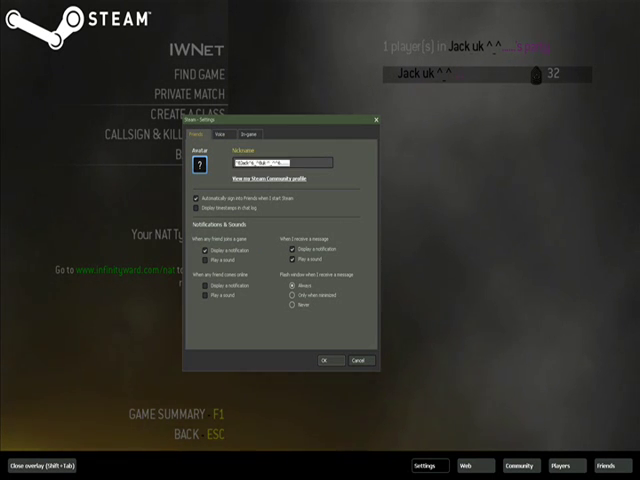
text(^1)
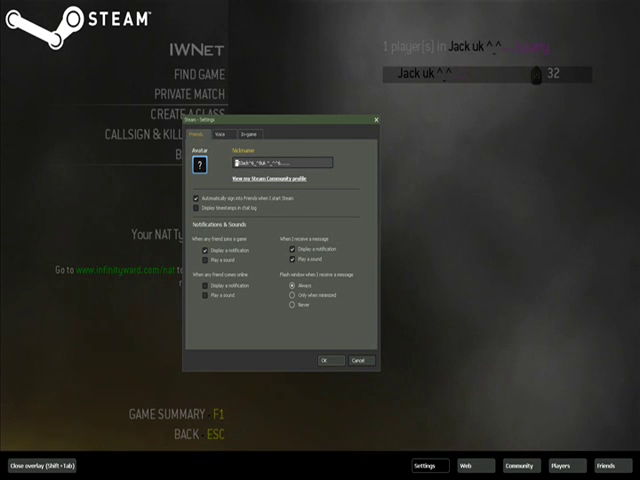
text(^)
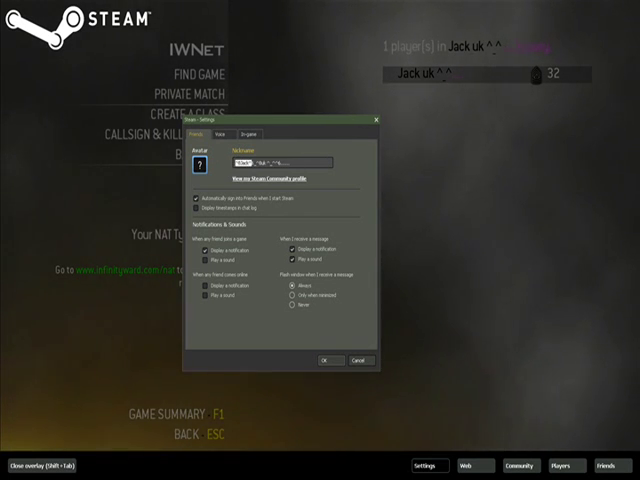
drag(270, 163, 260, 163)
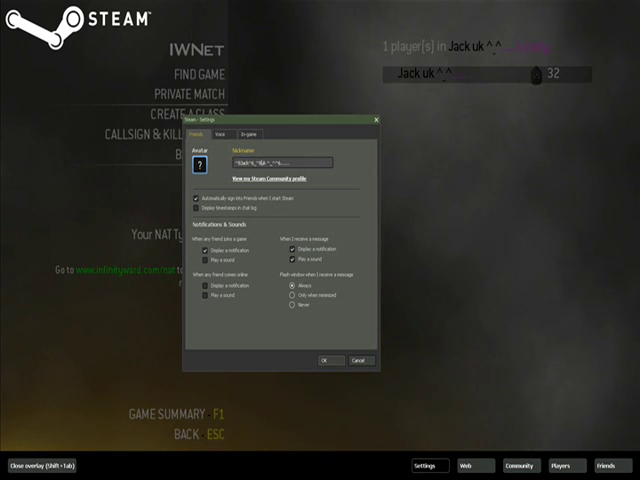
text(^)
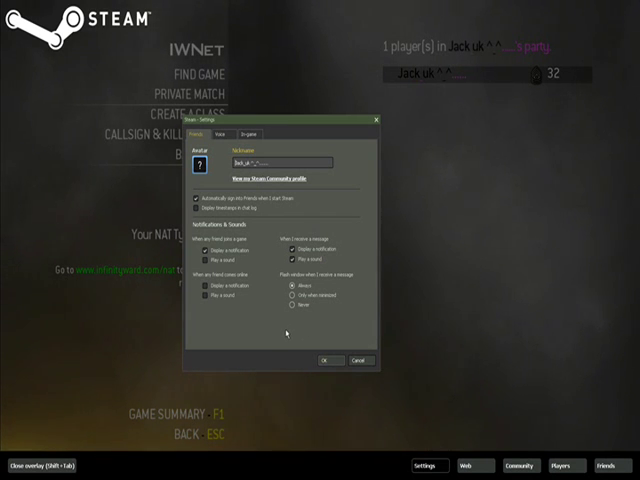
click(337, 363)
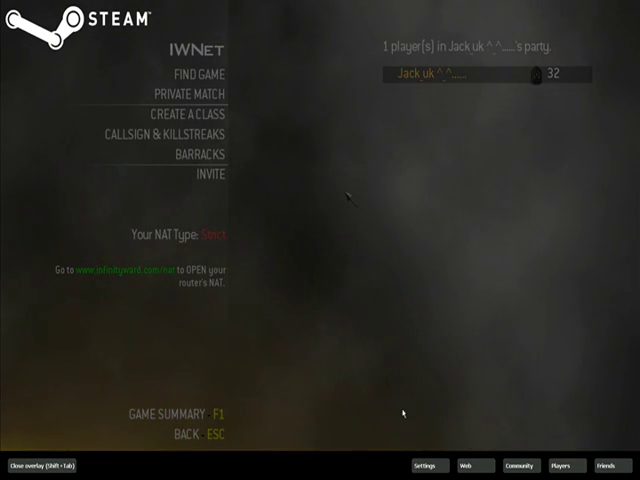
Try two numbered colour codes in the nickname, saving each to preview it
click(424, 466)
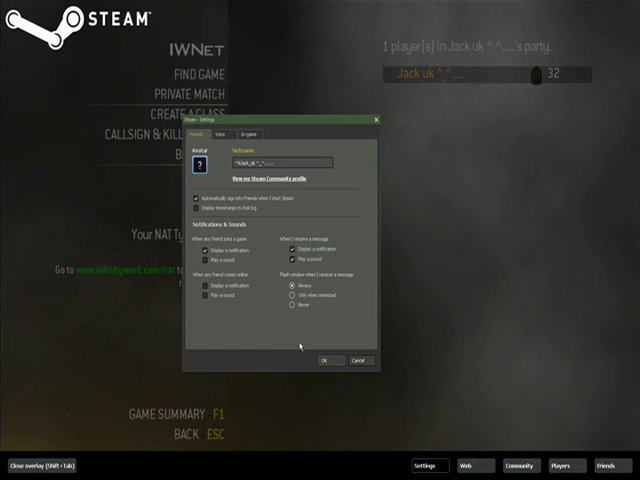
click(332, 362)
click(424, 465)
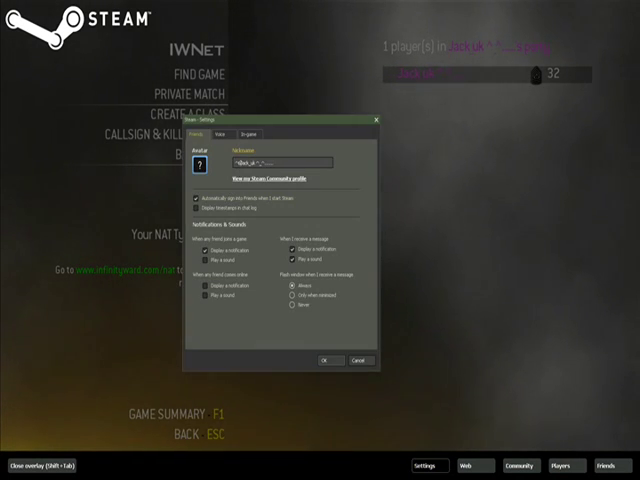
click(324, 360)
Try two more codes, deleting extra digits so the party-list name turns green
click(424, 465)
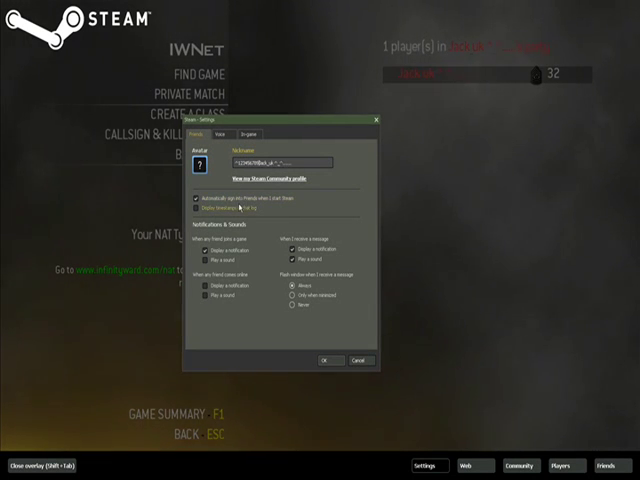
click(325, 361)
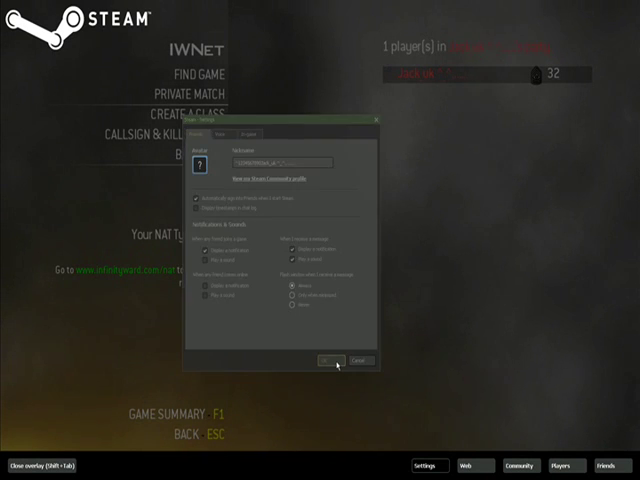
click(424, 466)
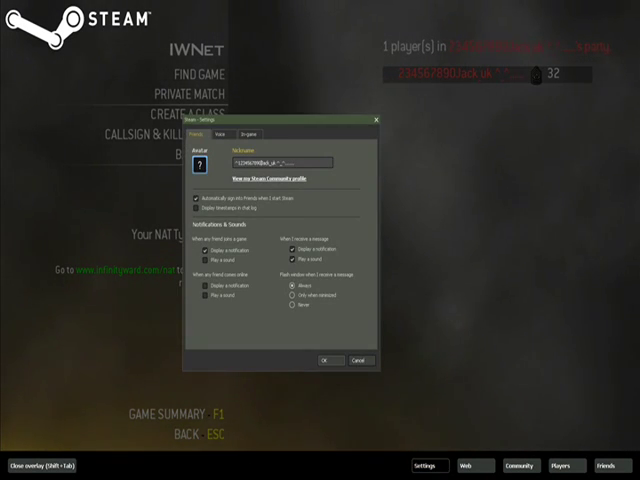
key(Delete)
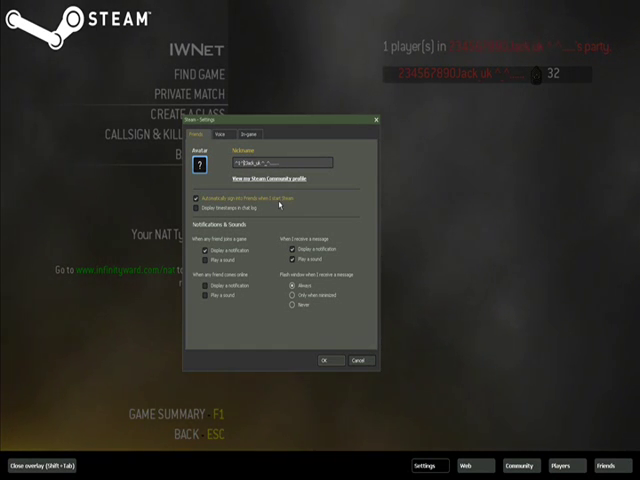
click(324, 360)
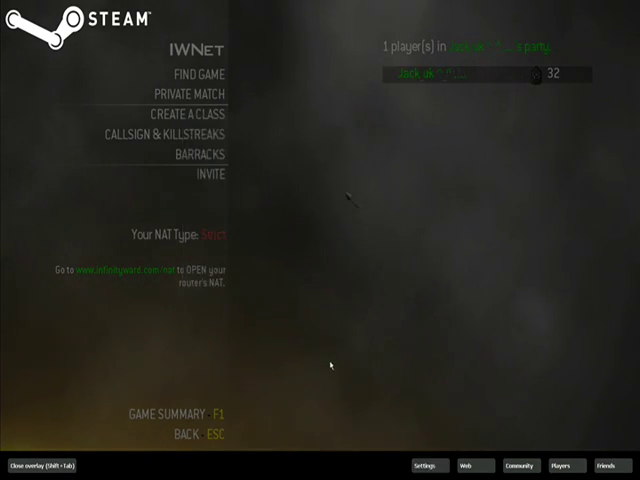
Try two caret colour codes on the nickname, checking the party-list colour each time
click(424, 465)
click(291, 284)
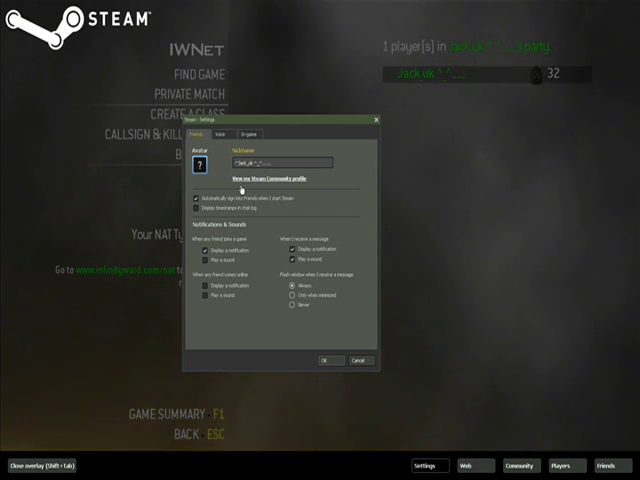
click(325, 358)
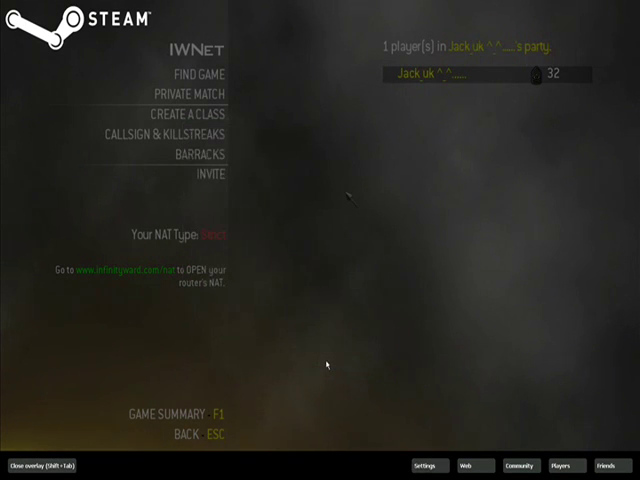
click(426, 467)
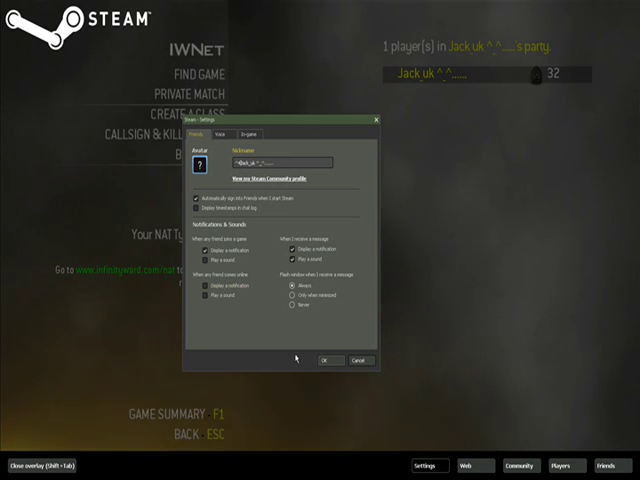
click(325, 362)
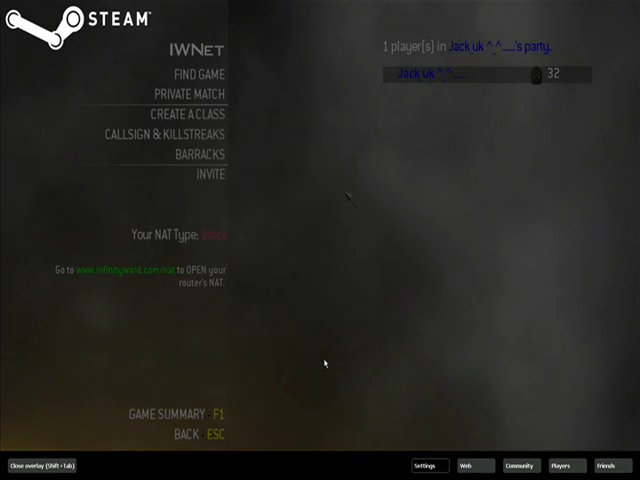
Try three more caret codes, finishing with the party-list name in orange
click(426, 466)
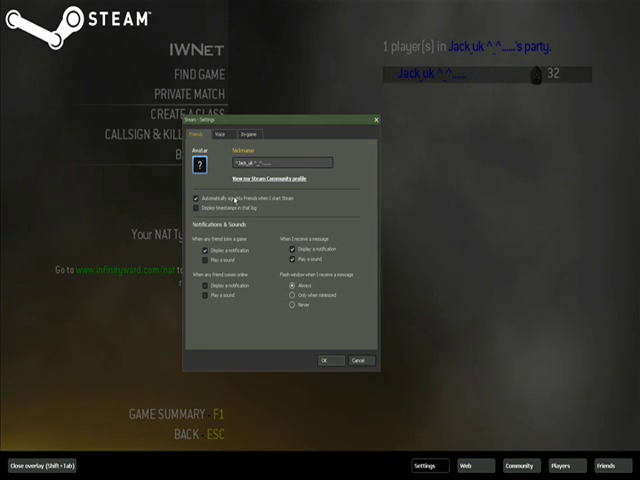
click(327, 364)
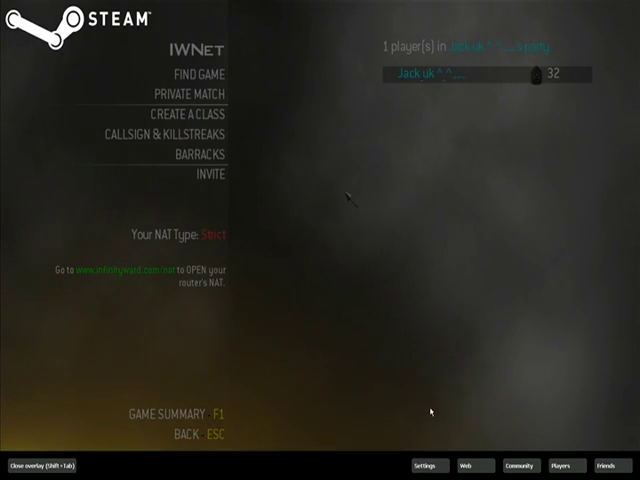
click(424, 465)
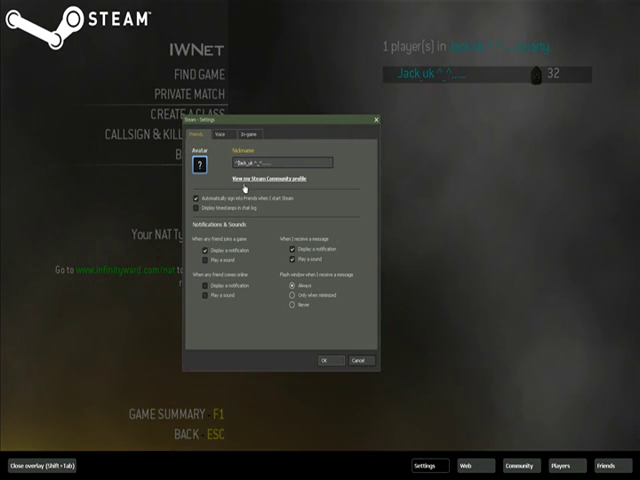
click(324, 360)
click(424, 465)
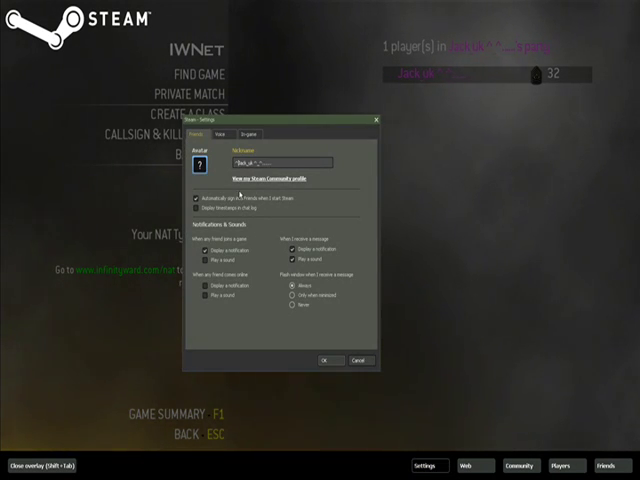
click(333, 362)
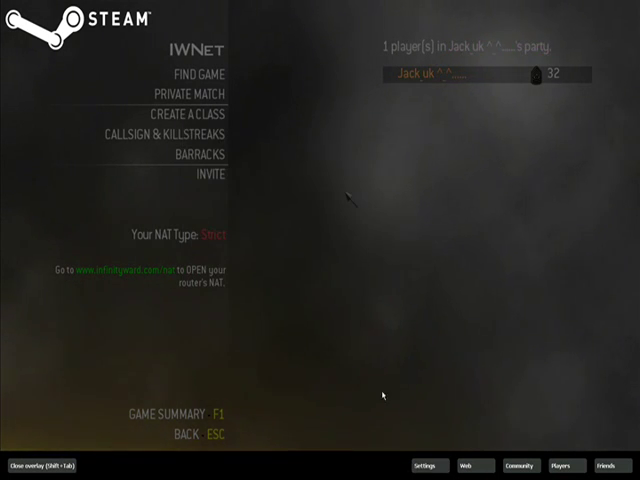
Cycle through three nickname prefix codes until the party-list name shows plain white
click(430, 467)
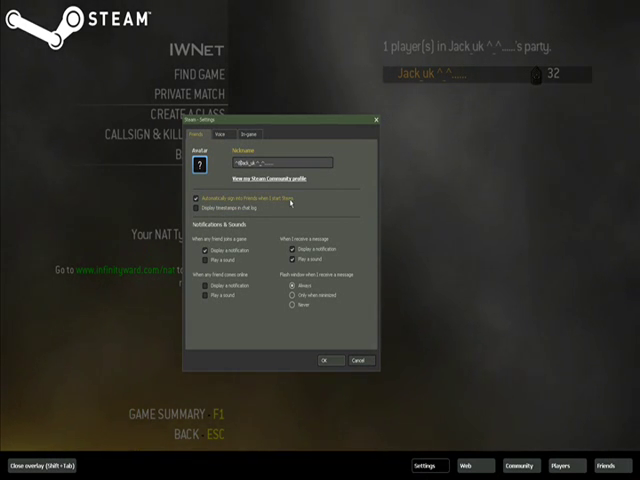
click(324, 361)
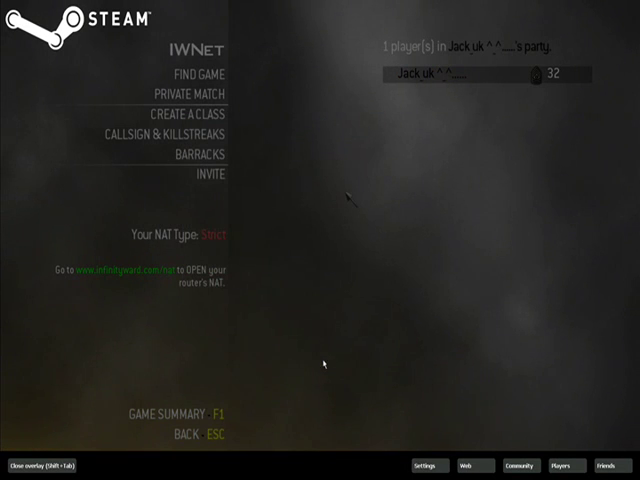
click(425, 465)
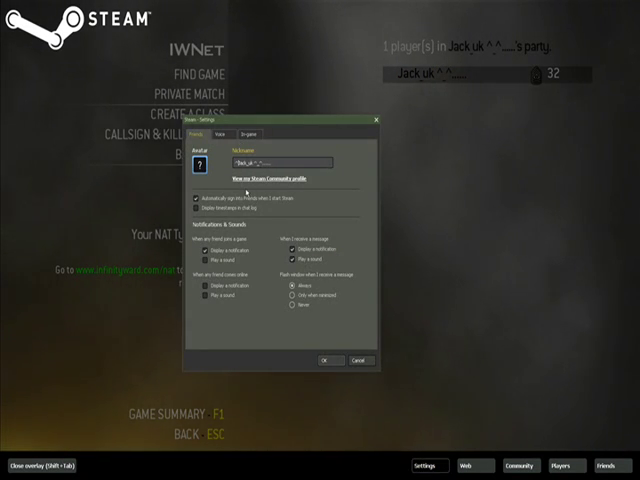
click(321, 364)
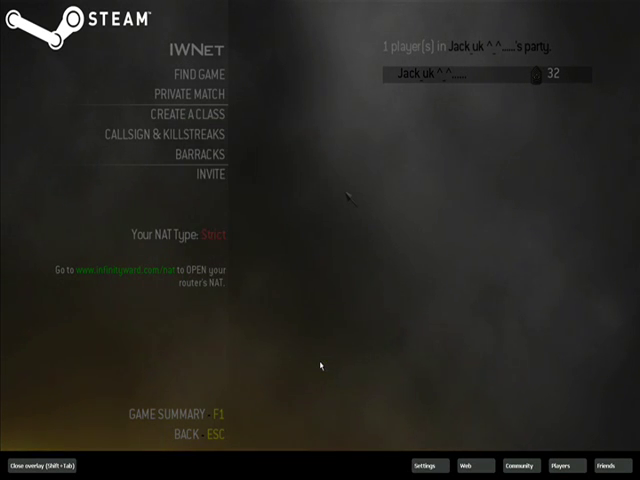
click(424, 465)
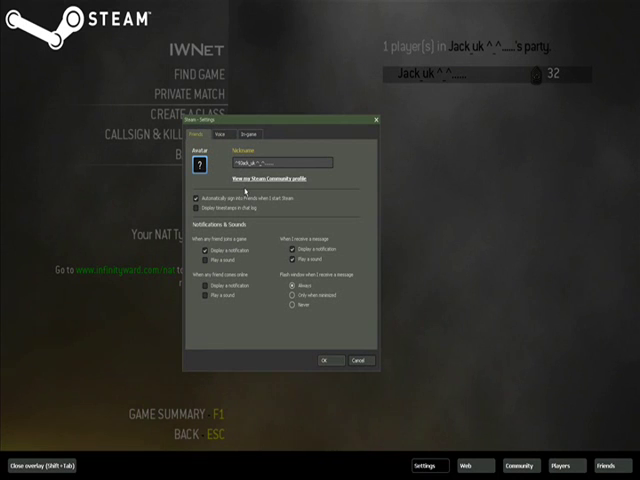
click(324, 361)
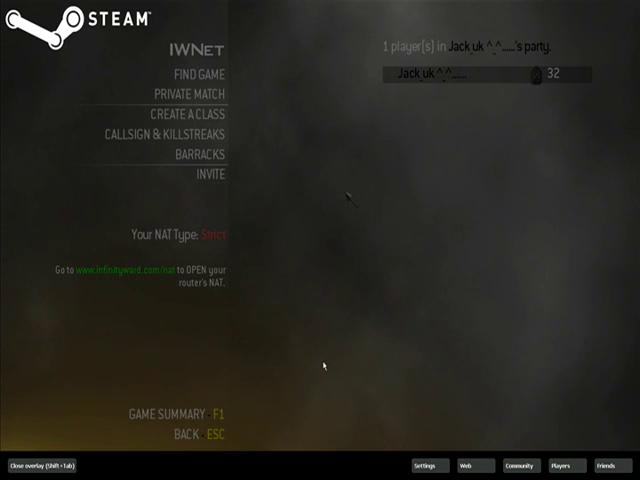
click(424, 466)
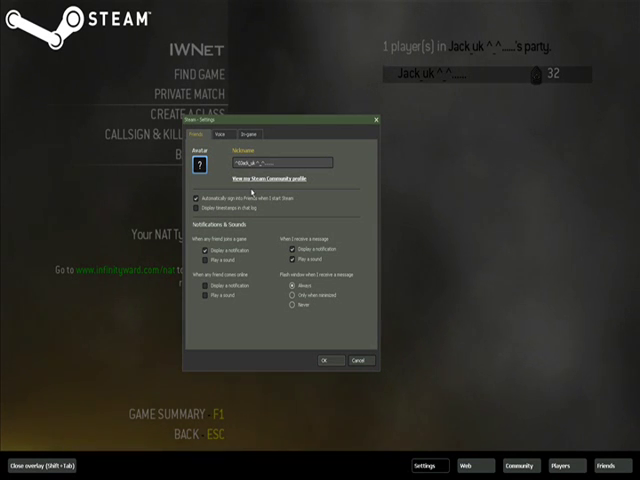
text(k)
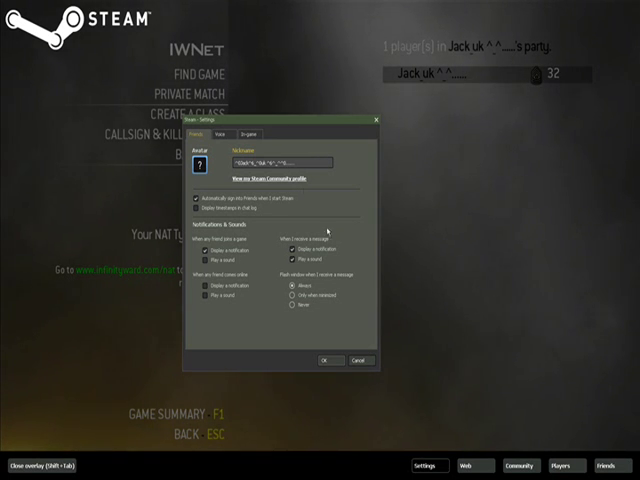
Save the nickname recoded with ^0 and ^6 for white text and a pink smiley
click(324, 361)
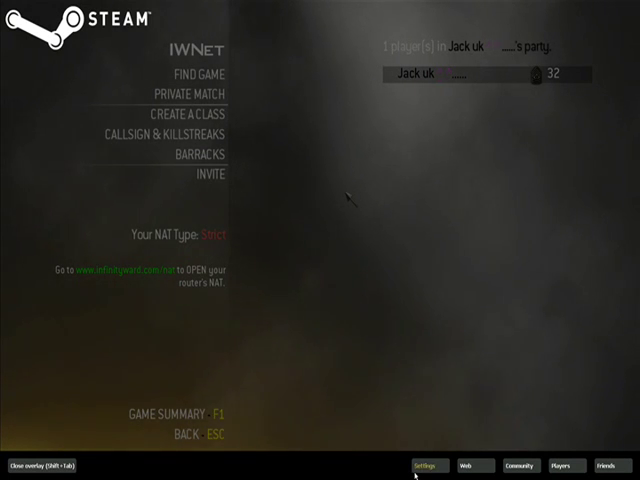
Save the nickname without its trailing dots and return to the lobby to view the smiley
key(shift+Tab)
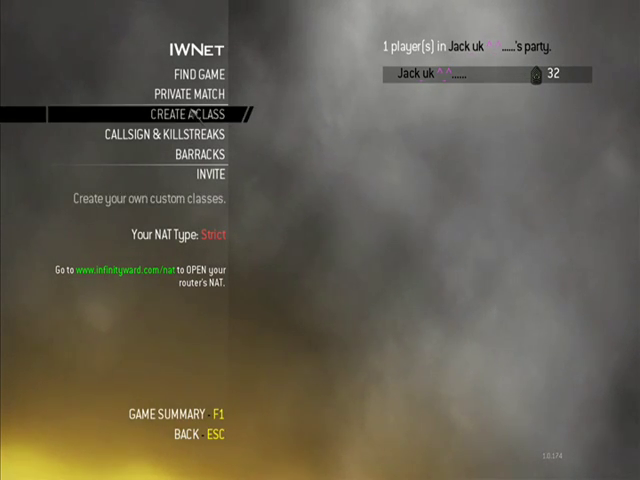
key(shift+Tab)
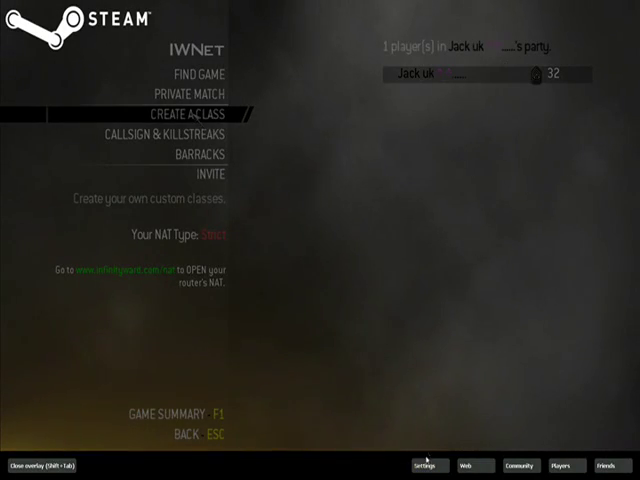
click(424, 465)
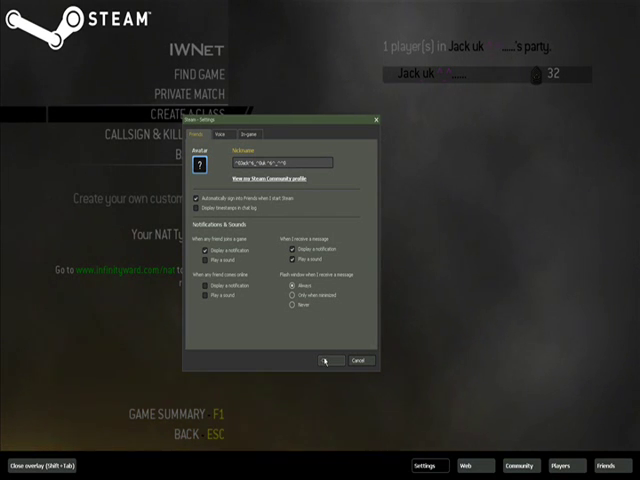
click(323, 360)
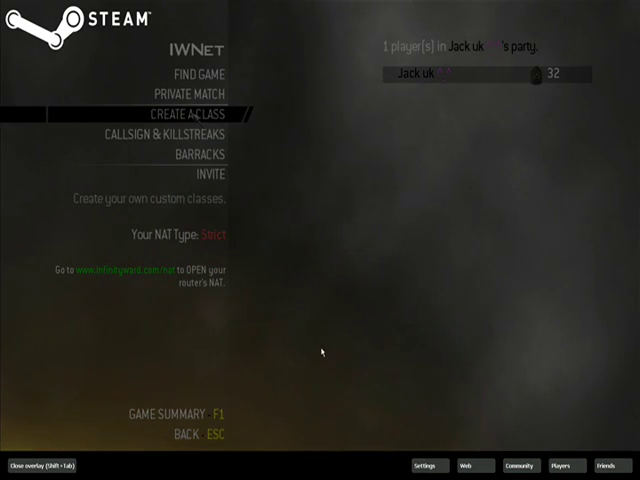
key(shift+Tab)
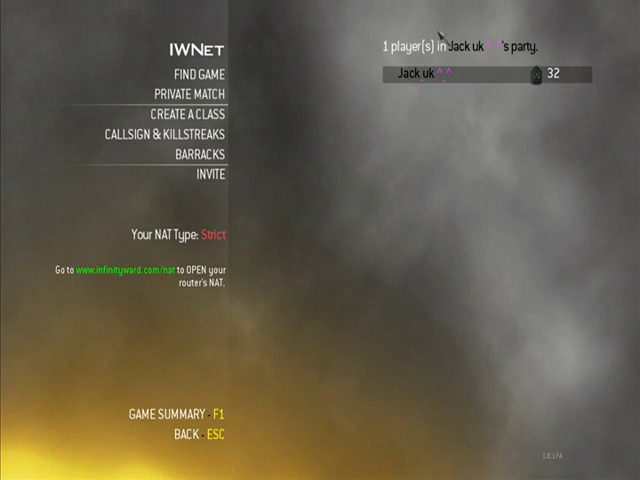